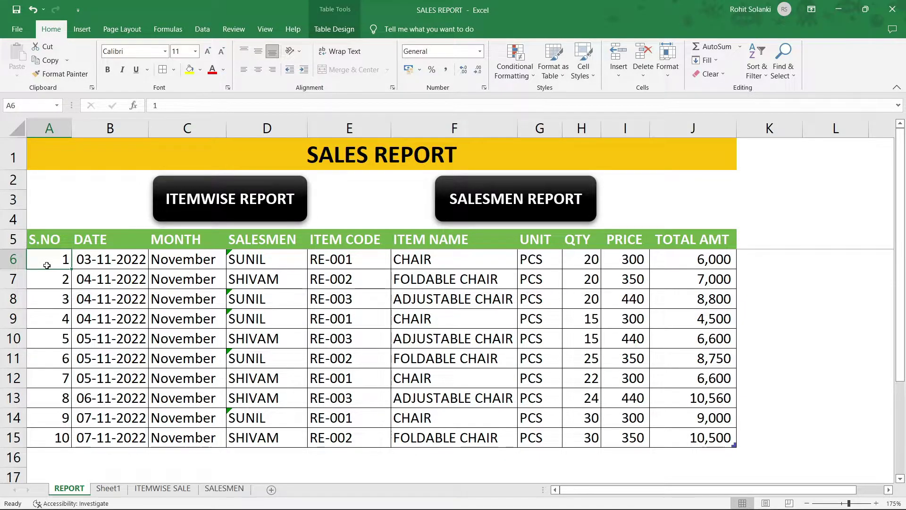
# Step: Enter serial number 11 in A16 and copy the date 07-11-2022 from the row above
pyautogui.click(61, 162)
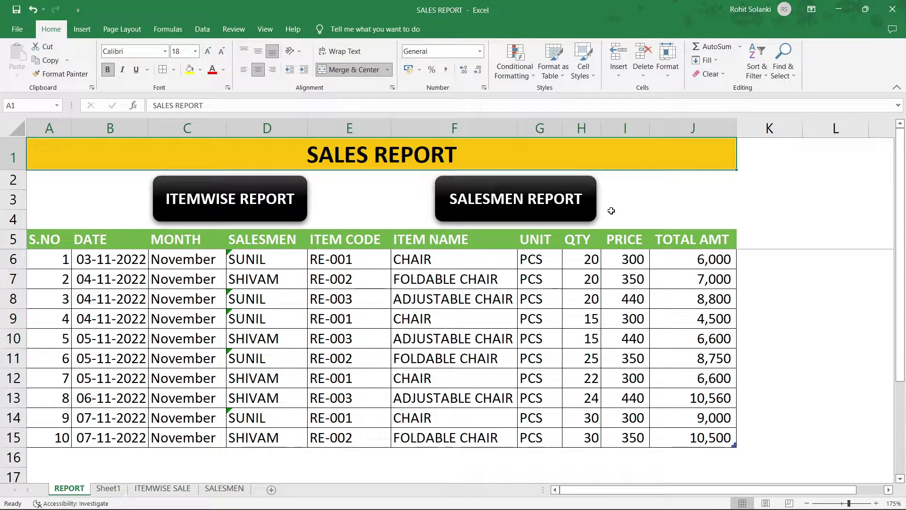
pyautogui.click(54, 237)
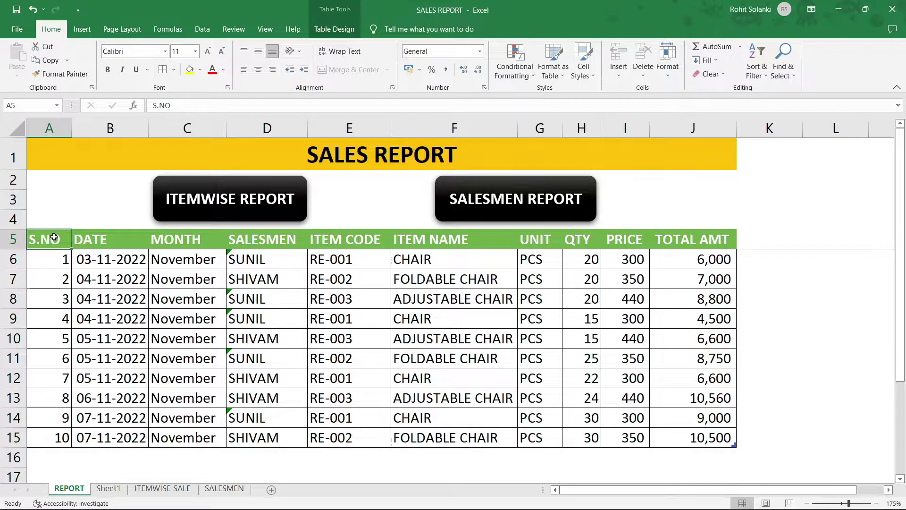
pyautogui.click(52, 455)
pyautogui.write('11')
pyautogui.press('Tab')
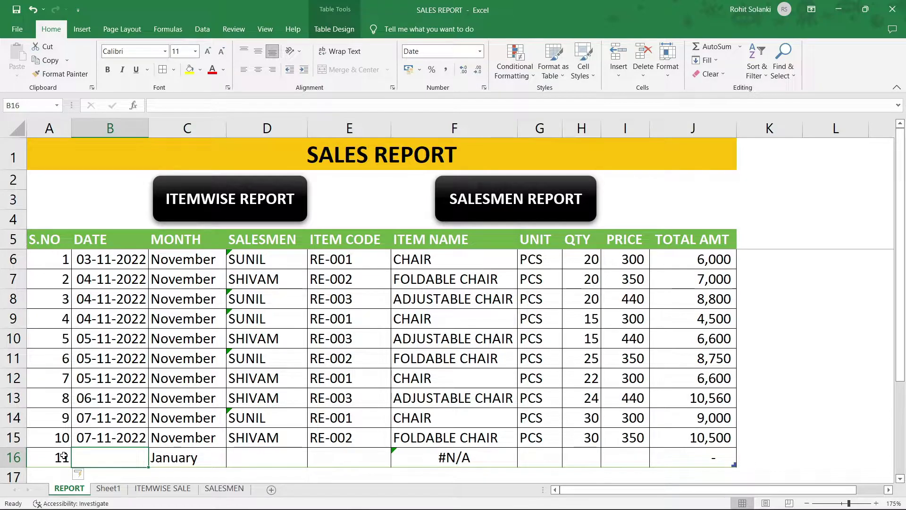
pyautogui.hotkey('ctrl', "'")
pyautogui.press('Return')
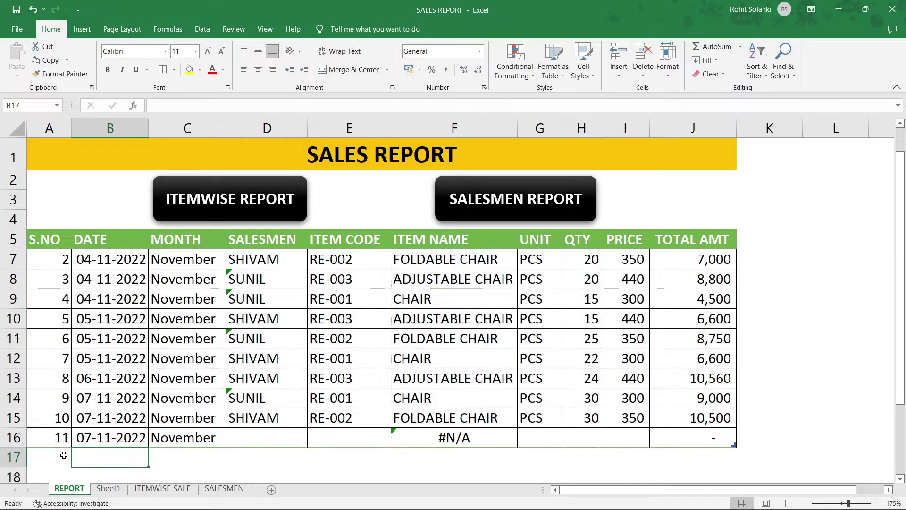
# Step: Confirm the November month formula and pick SUNIL as the salesman from D16's list
pyautogui.click(162, 438)
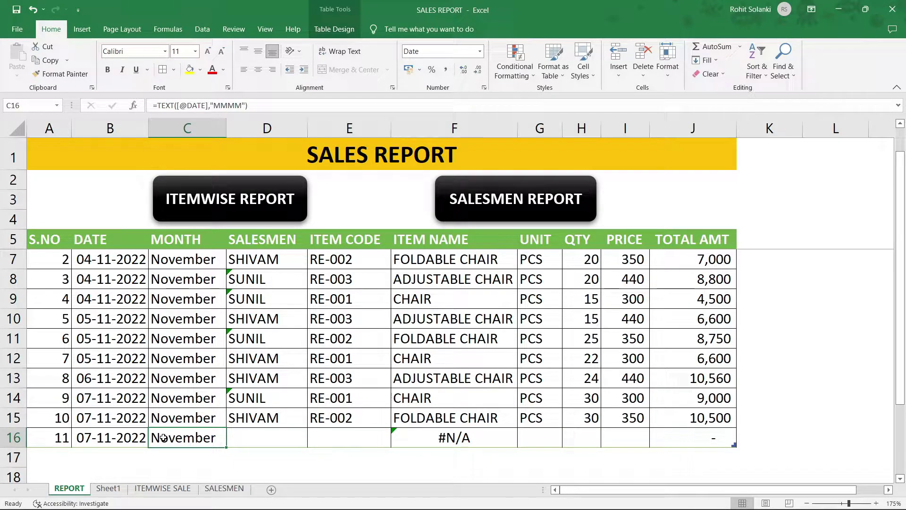
pyautogui.click(240, 436)
pyautogui.click(313, 441)
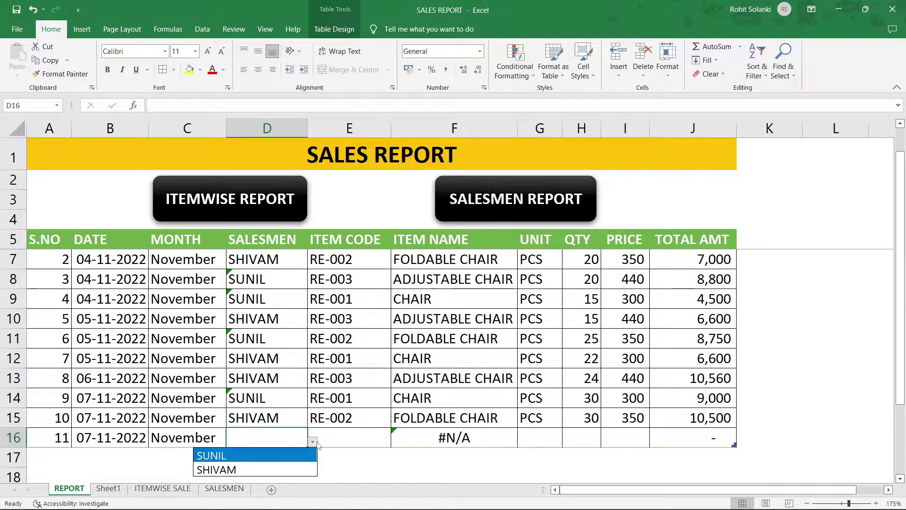
pyautogui.click(288, 455)
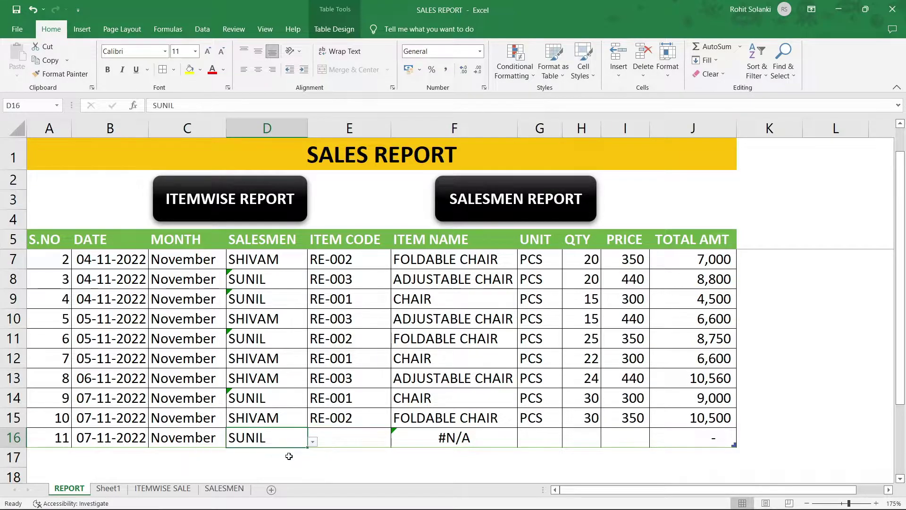
pyautogui.click(360, 441)
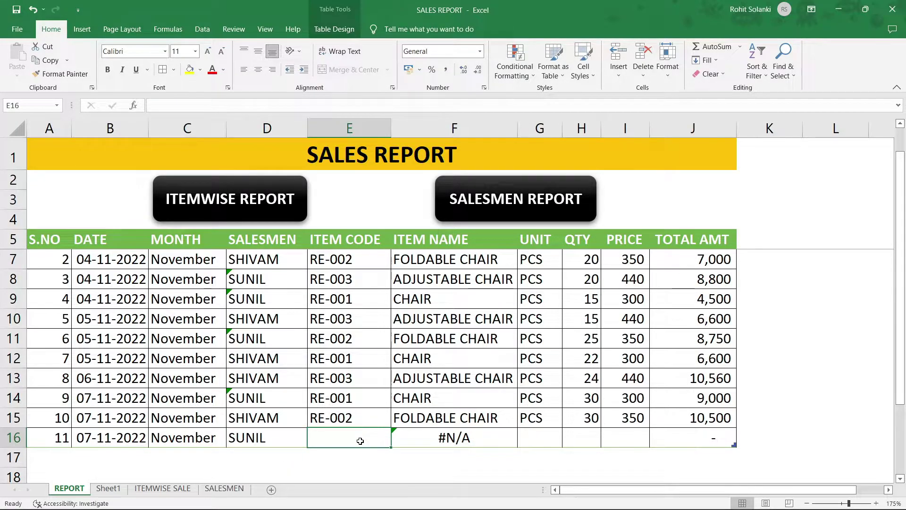
pyautogui.click(351, 243)
pyautogui.click(351, 431)
pyautogui.click(108, 488)
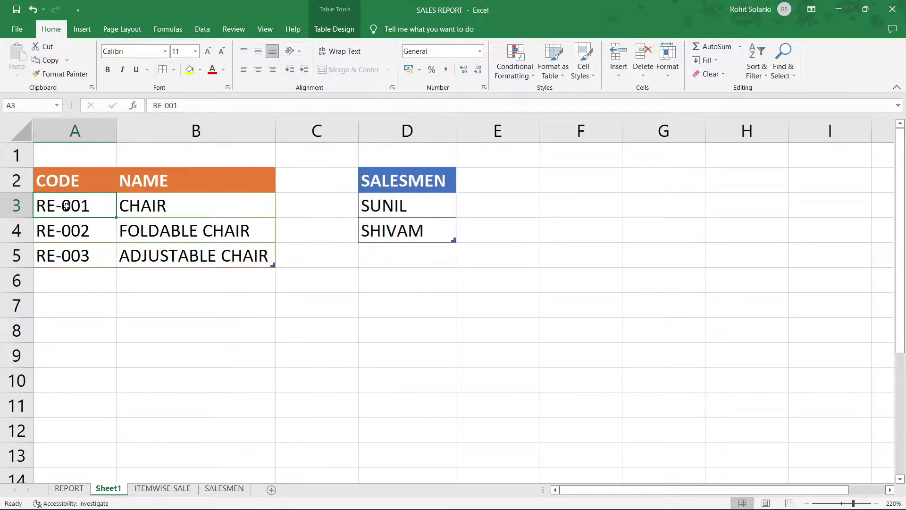
pyautogui.moveTo(55, 186); pyautogui.dragTo(150, 241)
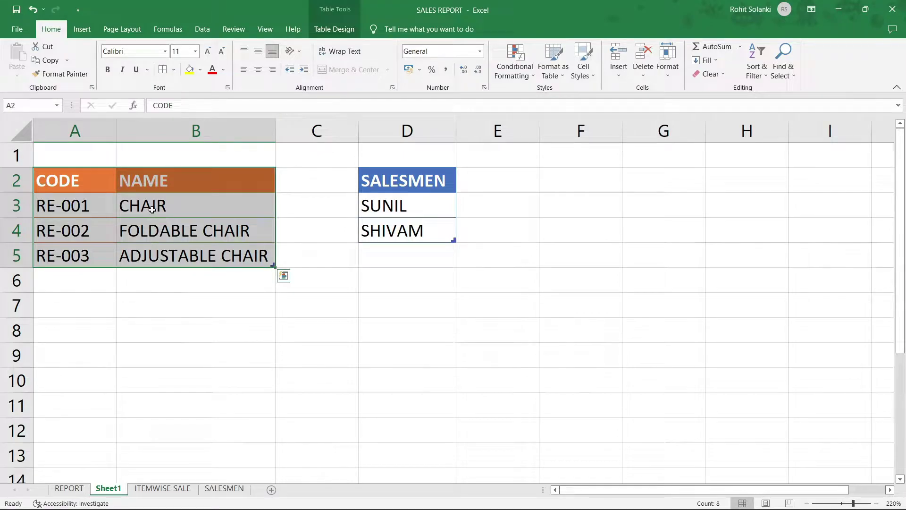
pyautogui.click(87, 212)
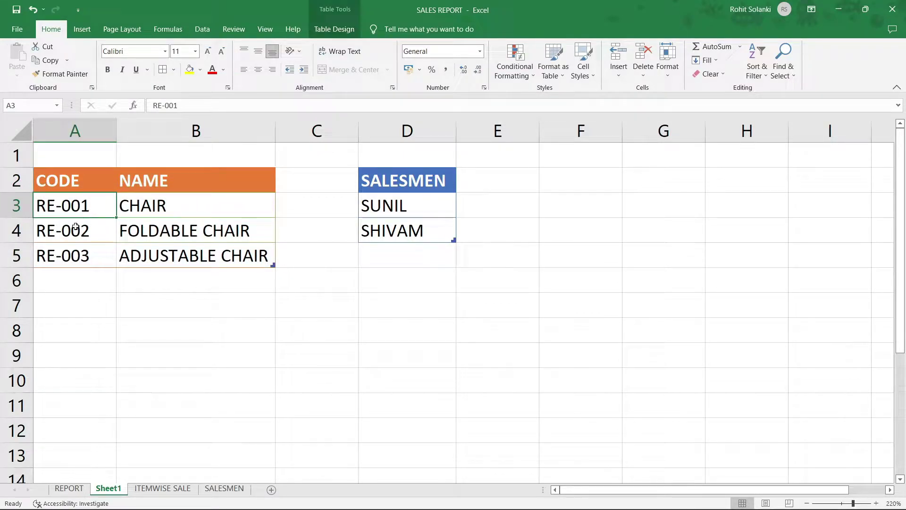
pyautogui.click(76, 226)
pyautogui.click(94, 255)
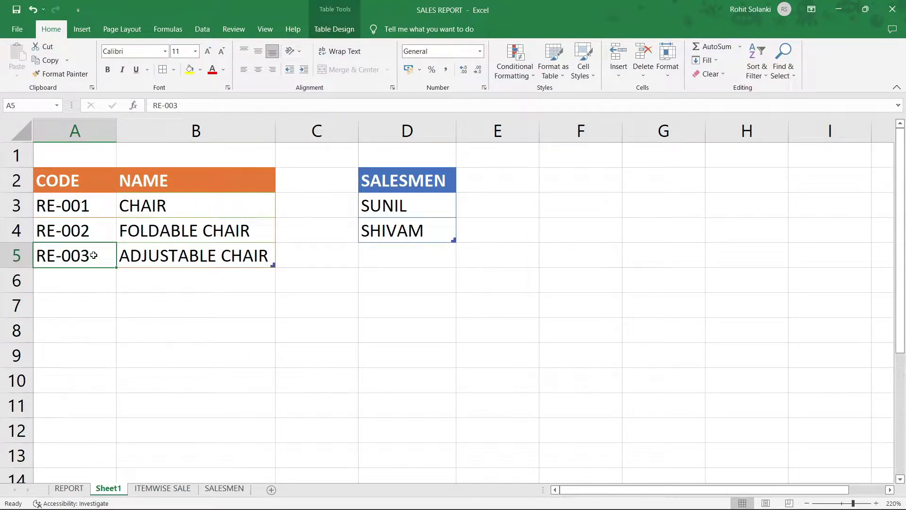
pyautogui.click(69, 489)
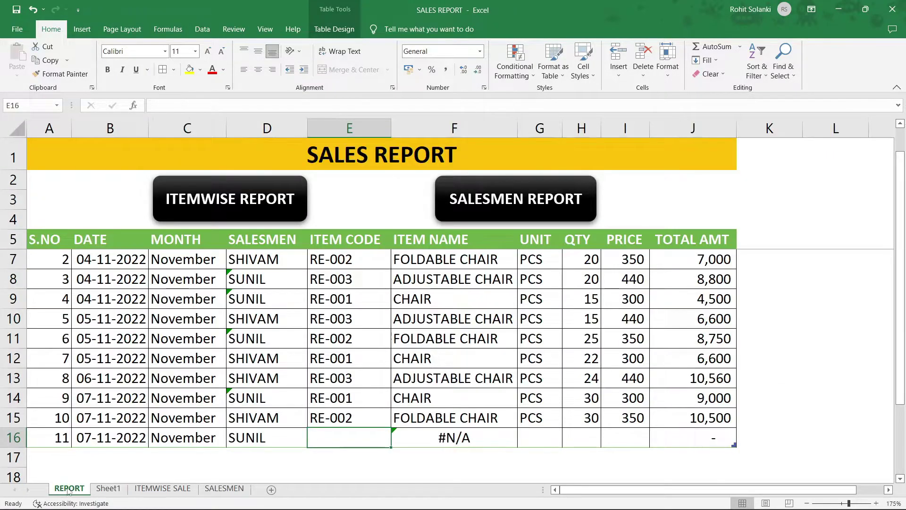
# Step: Enter item code RE-003, resolving to ADJUSTABLE CHAIR, with unit PCS
pyautogui.doubleClick(348, 439)
pyautogui.write('RE-')
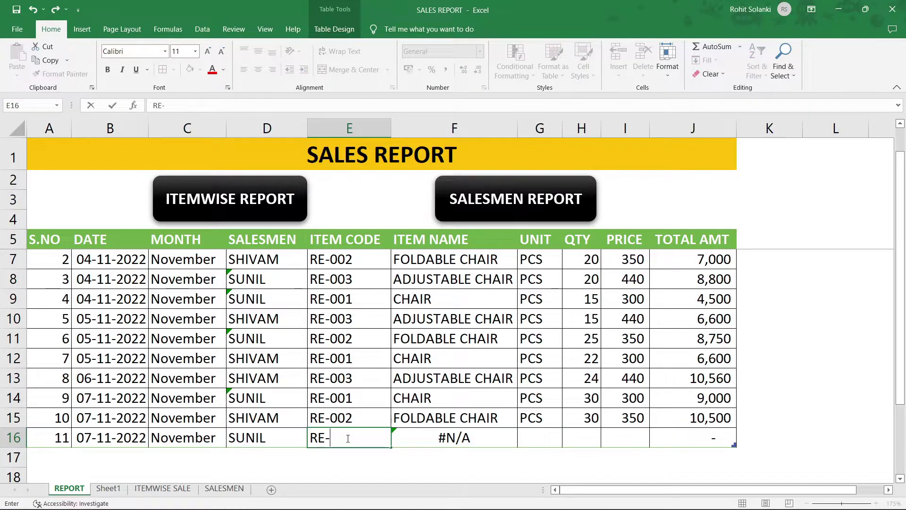
pyautogui.write('003')
pyautogui.hotkey('ctrl', 'Return')
pyautogui.press('Right')
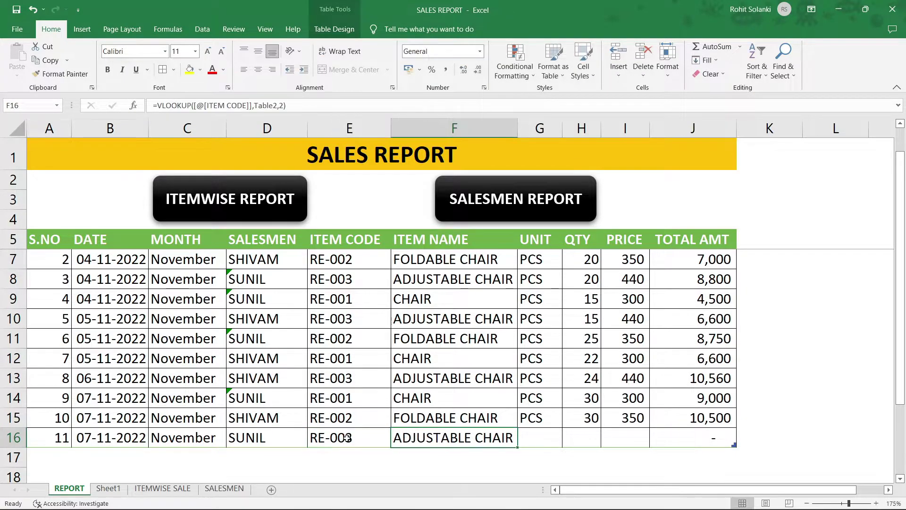
pyautogui.click(523, 438)
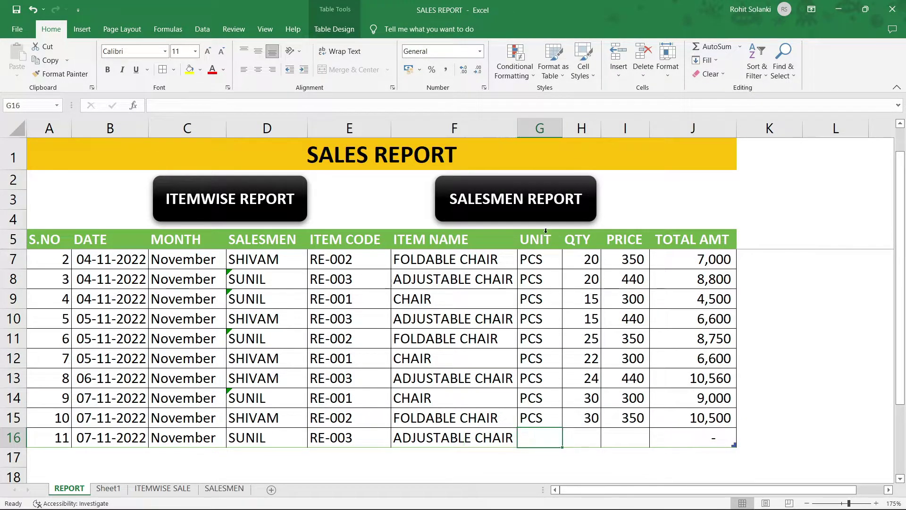
pyautogui.click(543, 239)
pyautogui.click(536, 433)
pyautogui.write('PCS')
pyautogui.hotkey('ctrl', 'Return')
# Step: Enter quantity 100 and price 440, and confirm the total of 44,000
pyautogui.click(590, 241)
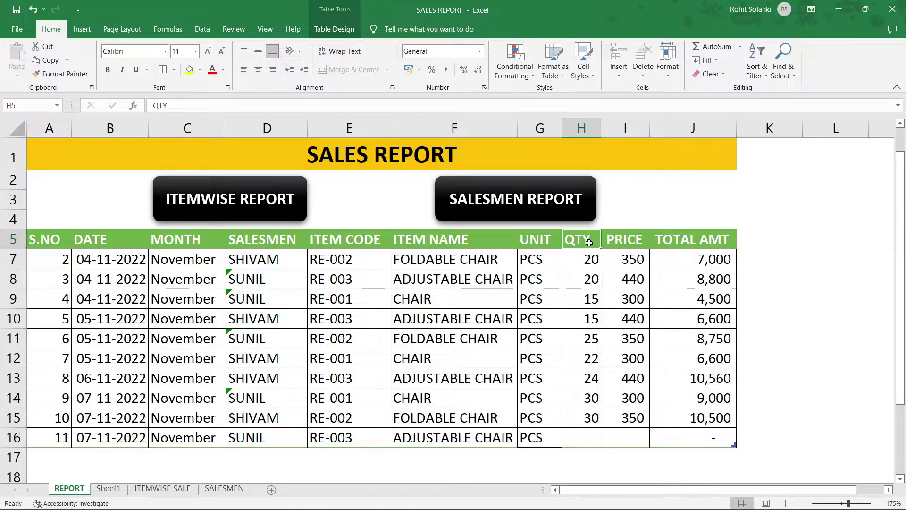
pyautogui.click(584, 437)
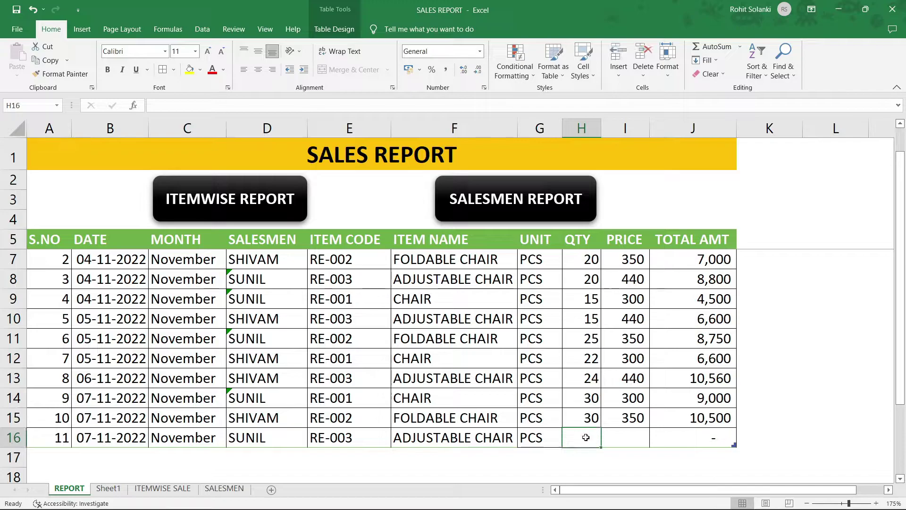
pyautogui.write('100')
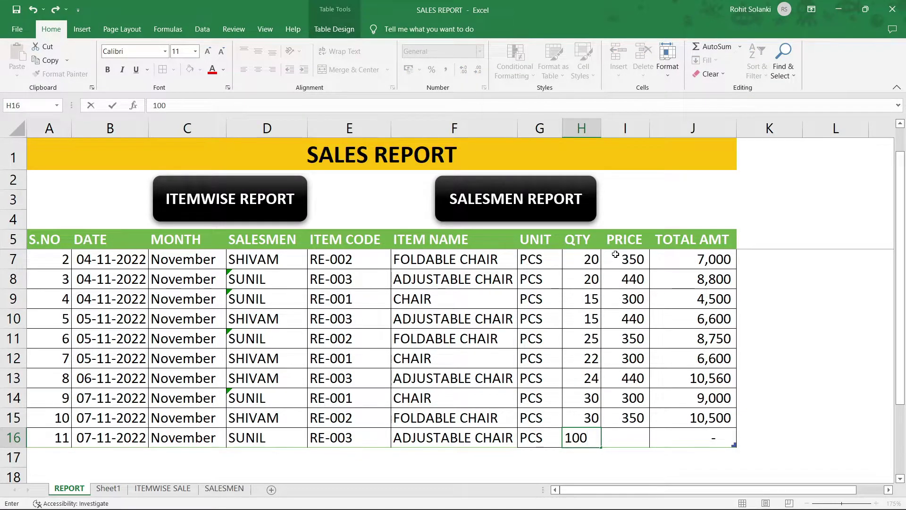
pyautogui.click(628, 243)
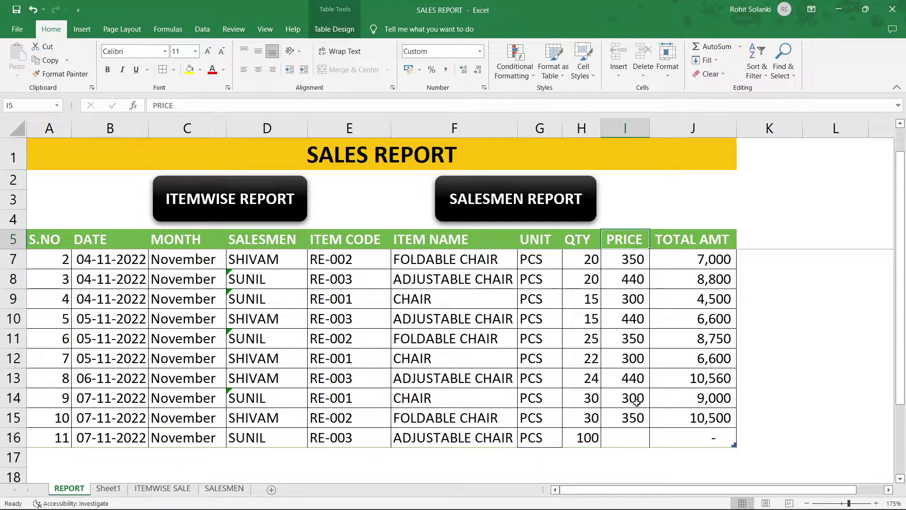
pyautogui.click(635, 438)
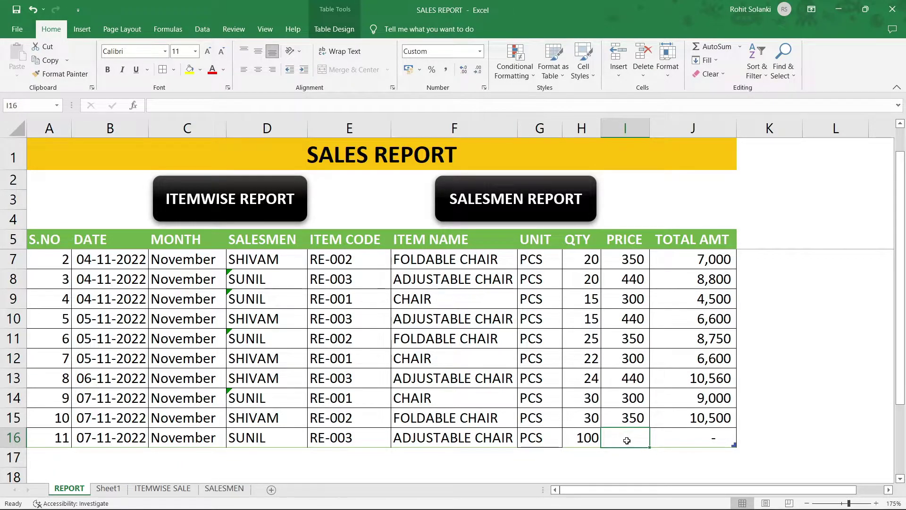
pyautogui.write('440')
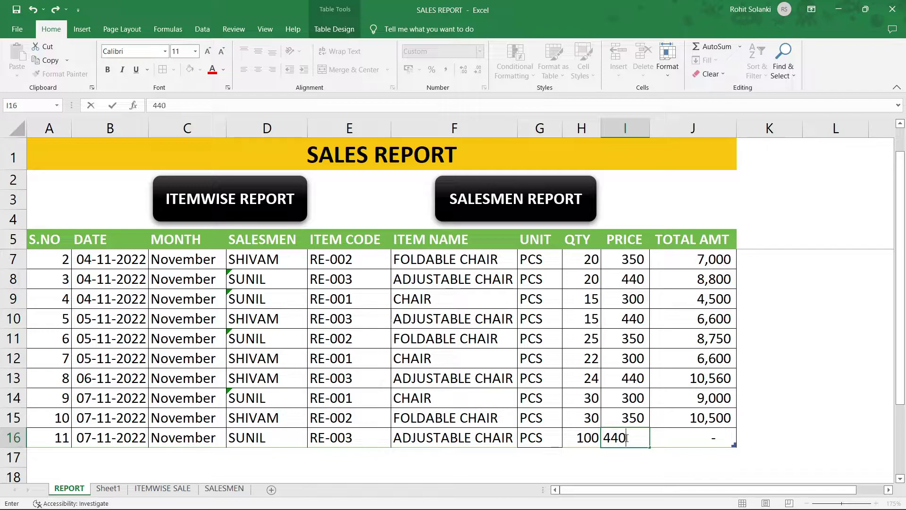
pyautogui.press('Return')
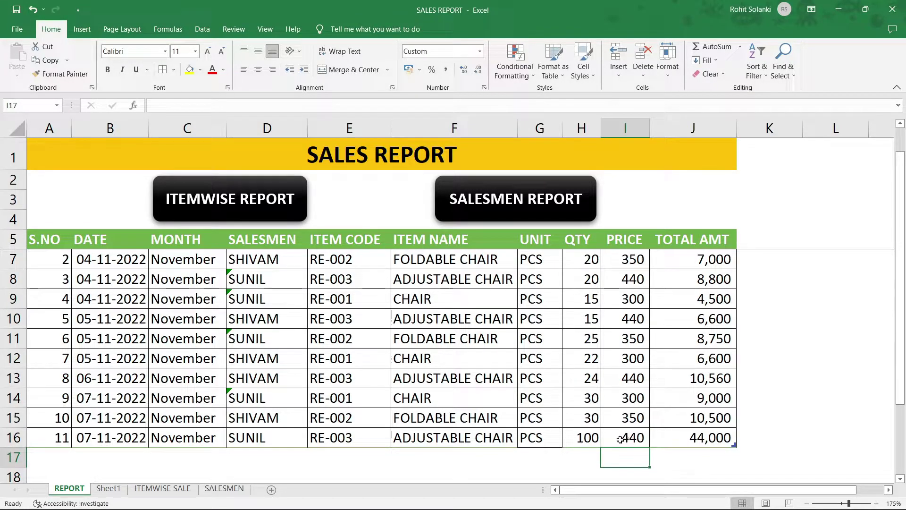
pyautogui.click(625, 438)
pyautogui.click(680, 442)
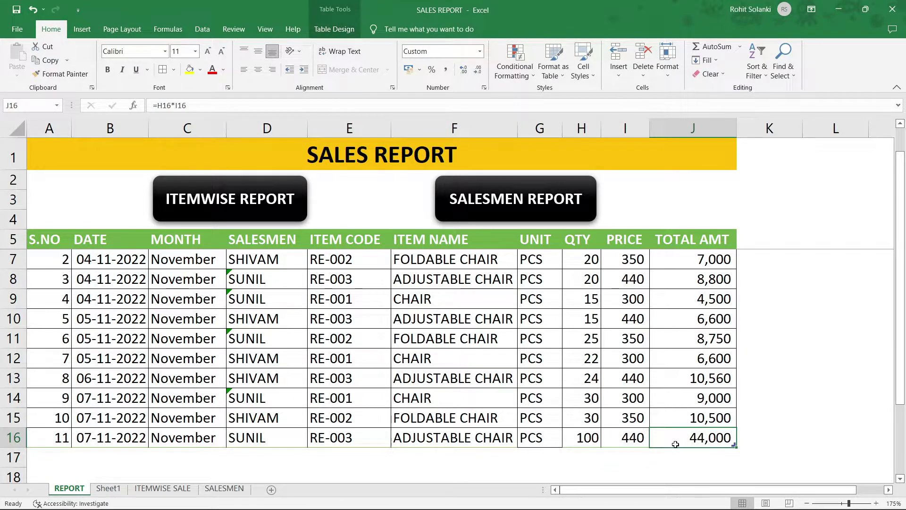
pyautogui.click(670, 244)
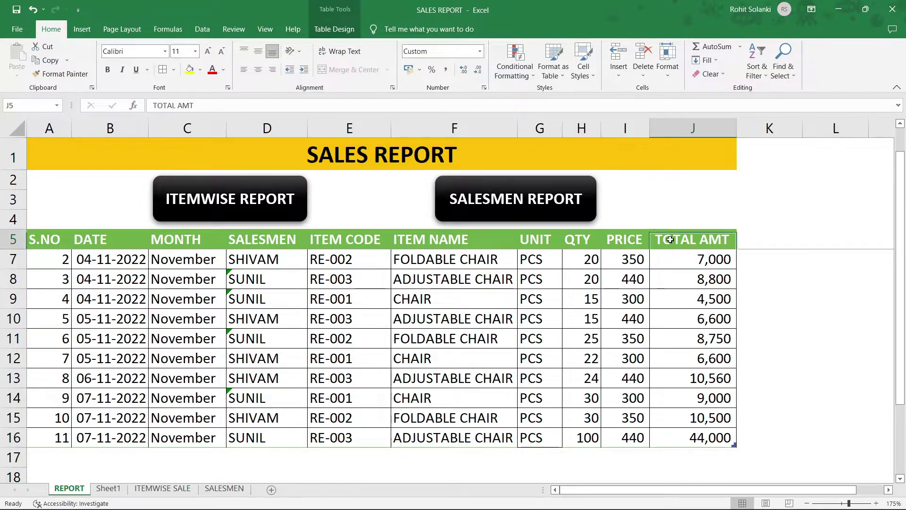
pyautogui.click(678, 434)
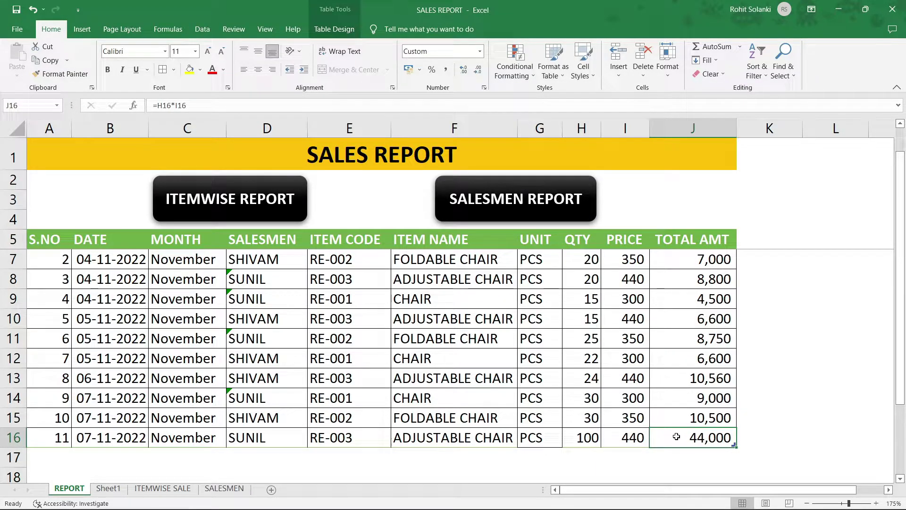
# Step: Review the blank cells below the table and reselect sale 11's serial number
pyautogui.scroll(-1, 671, 435)
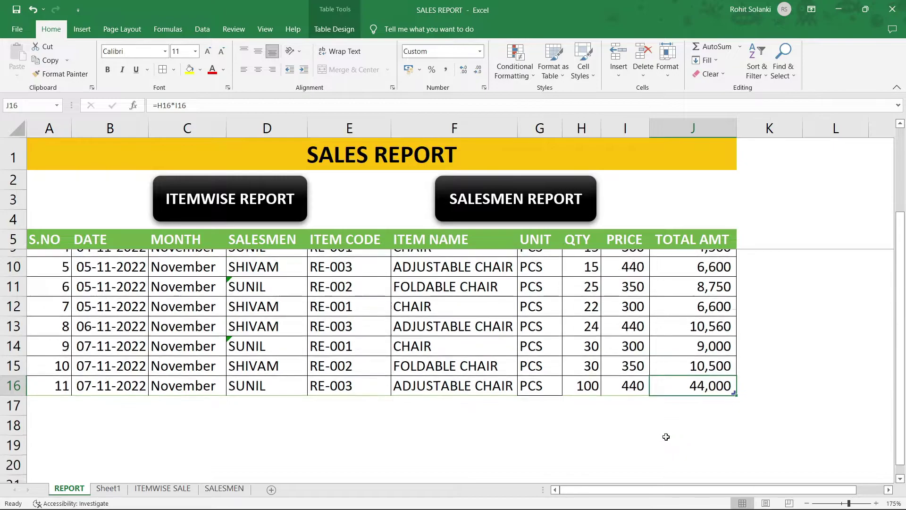
pyautogui.moveTo(47, 398)
pyautogui.mouseDown()
pyautogui.moveTo(82, 399)
pyautogui.moveTo(122, 416)
pyautogui.mouseUp()
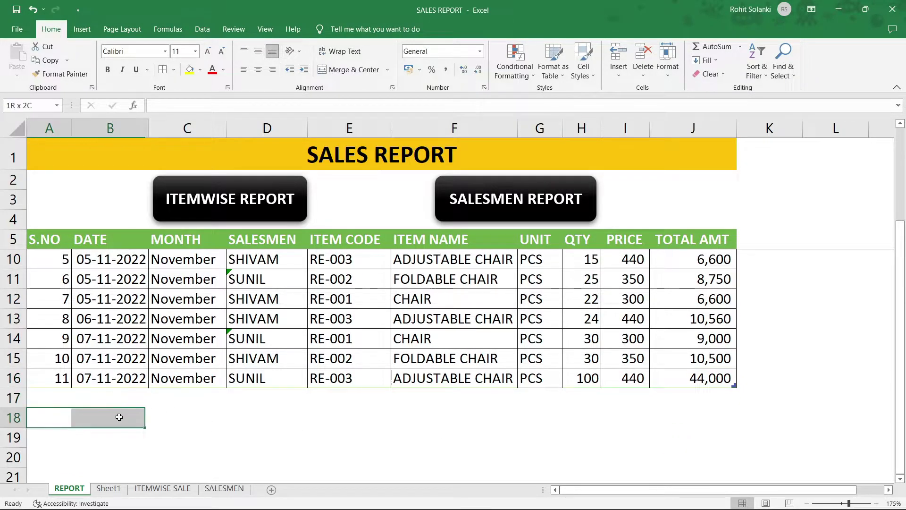
pyautogui.moveTo(54, 439); pyautogui.dragTo(114, 434)
pyautogui.click(47, 383)
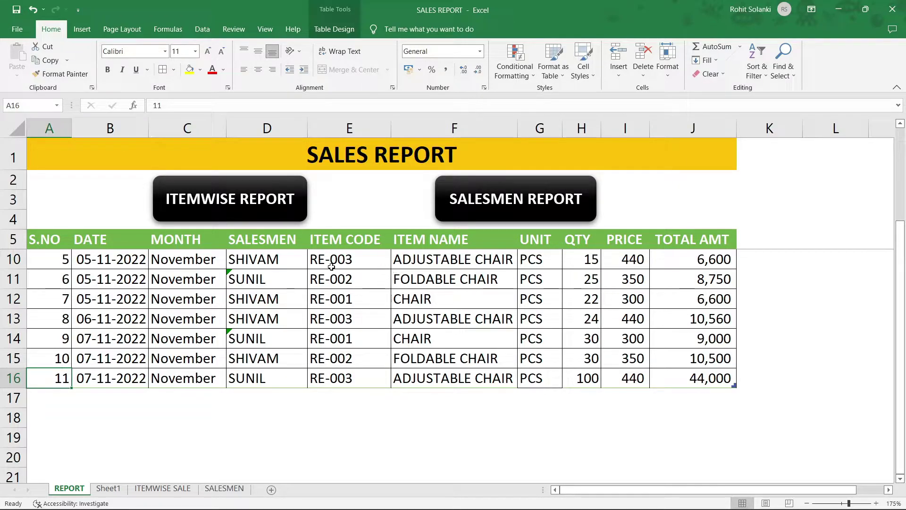
# Step: Open the ITEMWISE SALE sheet and inspect the adjustable and foldable chair totals
pyautogui.click(220, 215)
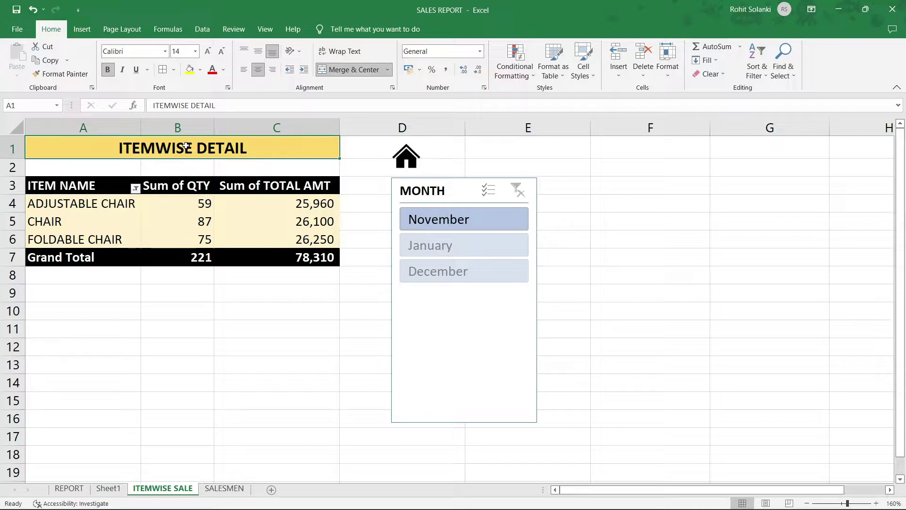
pyautogui.click(99, 203)
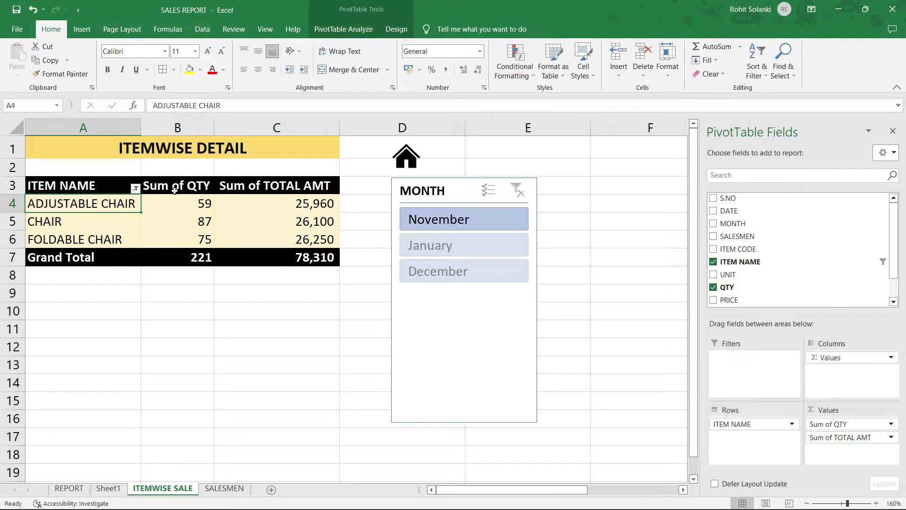
pyautogui.click(172, 194)
pyautogui.click(173, 203)
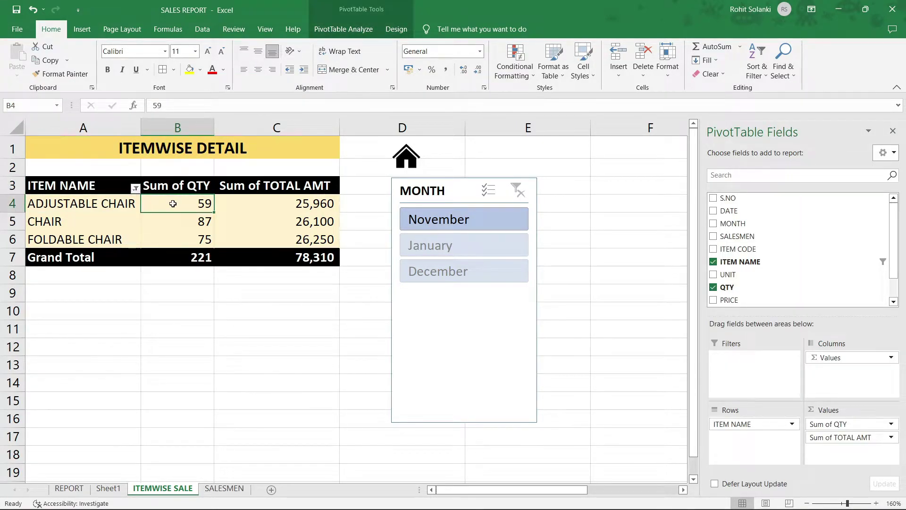
pyautogui.click(258, 185)
pyautogui.click(258, 204)
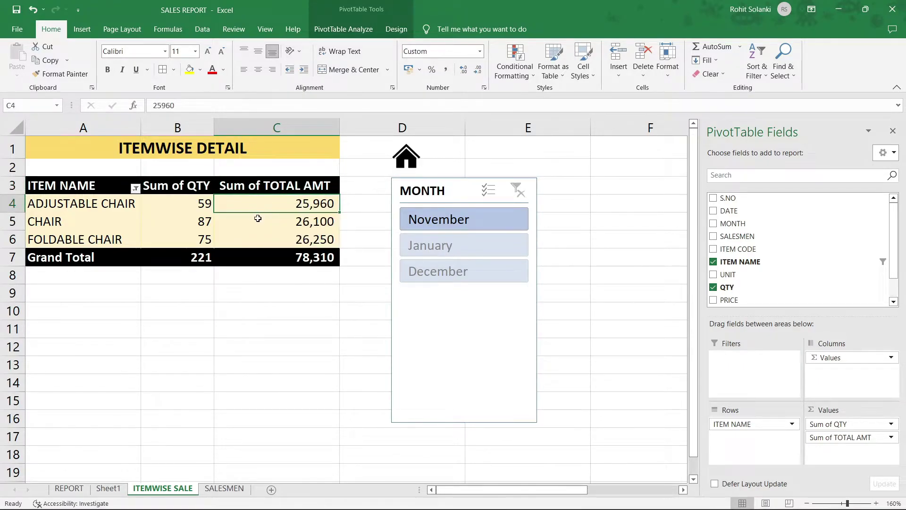
pyautogui.click(258, 218)
pyautogui.click(251, 238)
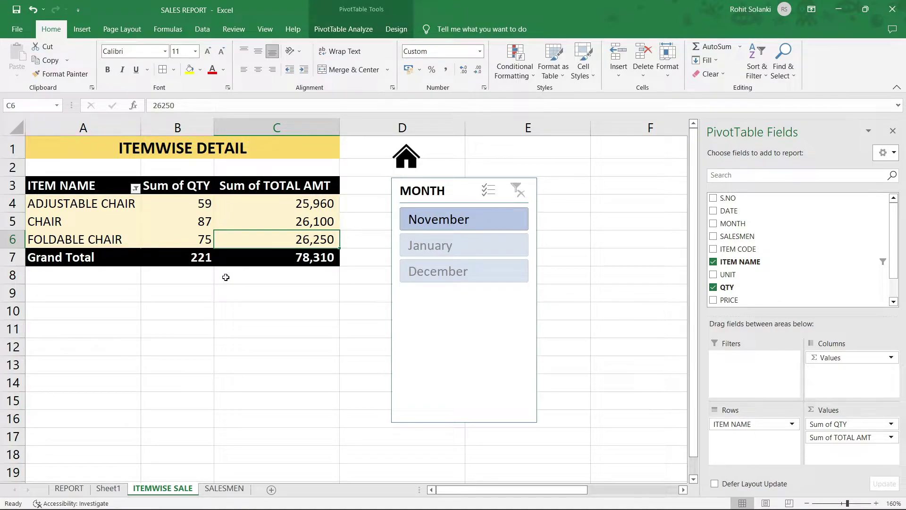
# Step: Try December and January in the MONTH slicer, then filter back to November
pyautogui.click(446, 191)
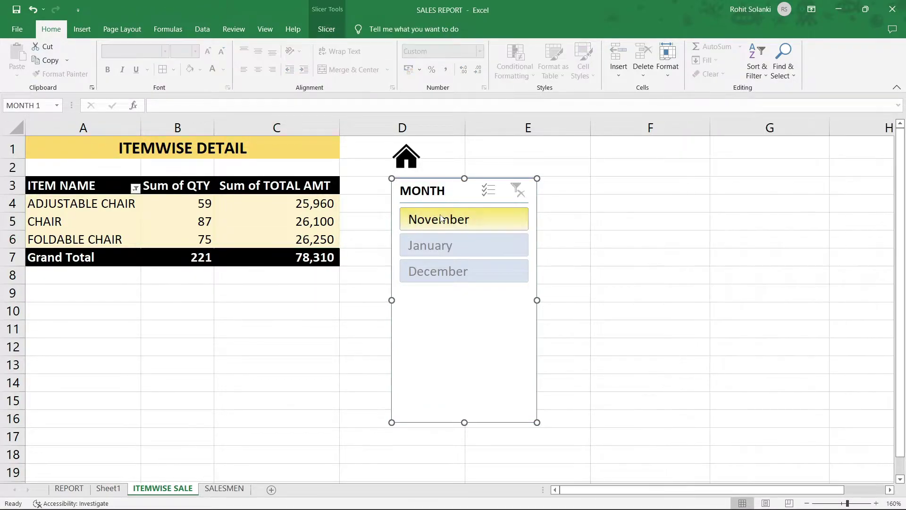
pyautogui.click(439, 271)
pyautogui.click(439, 245)
pyautogui.click(438, 221)
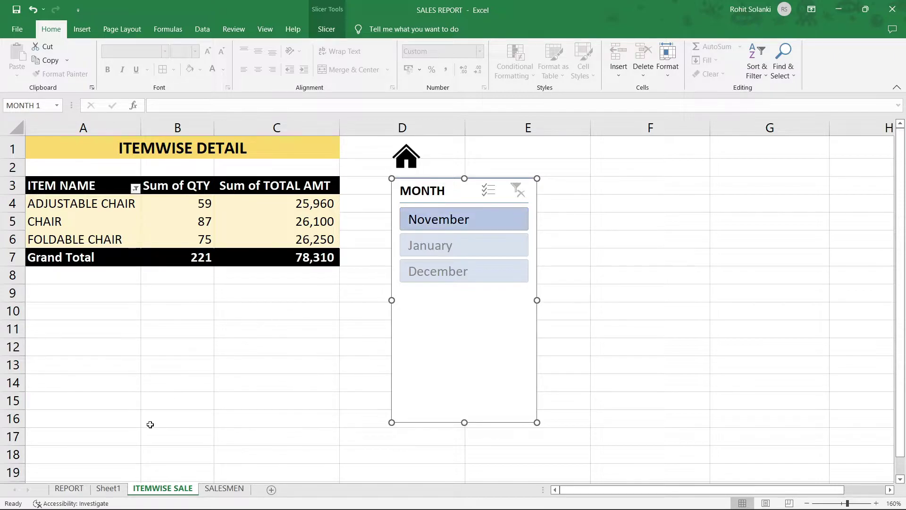
# Step: Return to ITEMWISE SALE and filter the MONTH slicer to November
pyautogui.click(69, 488)
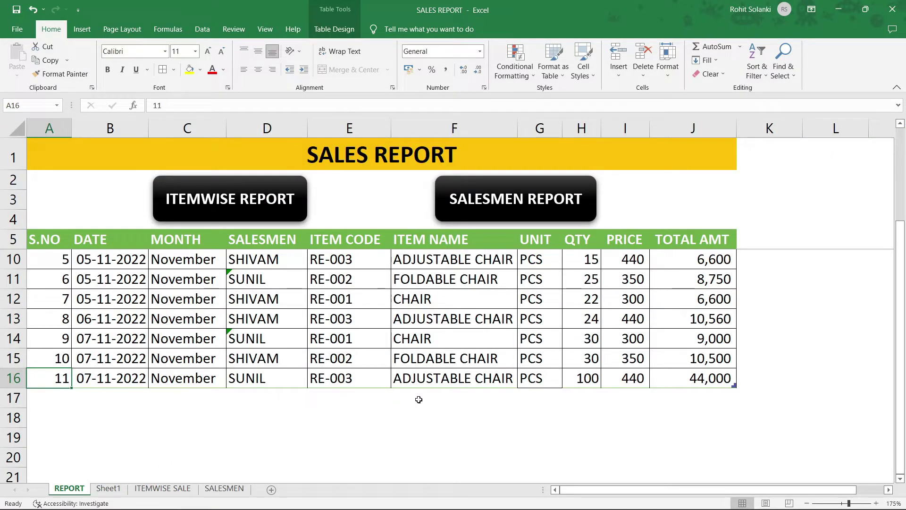
pyautogui.click(171, 491)
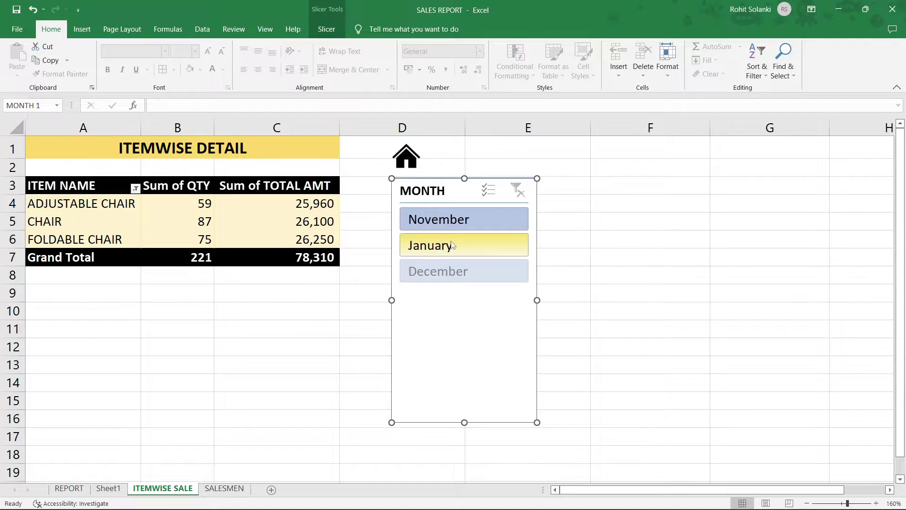
pyautogui.click(452, 223)
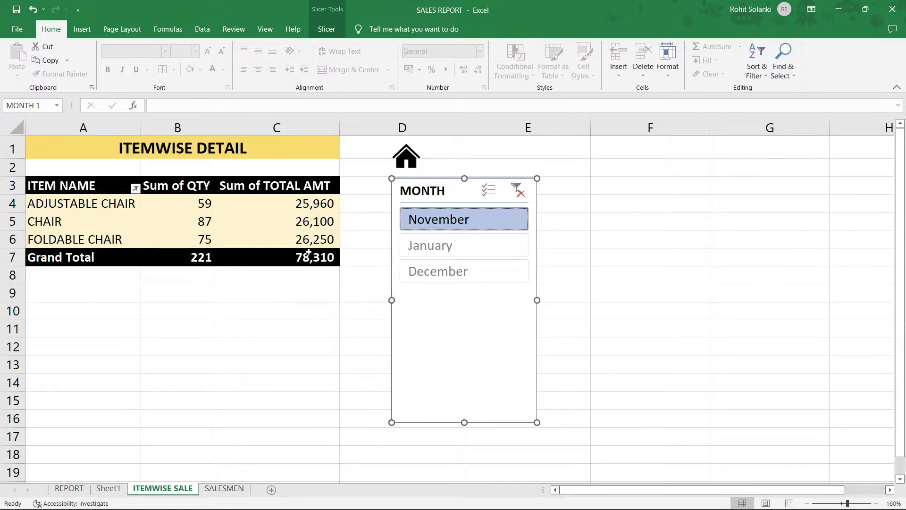
# Step: Enable slicer Multi-Select and add January and December to the month filter
pyautogui.click(485, 199)
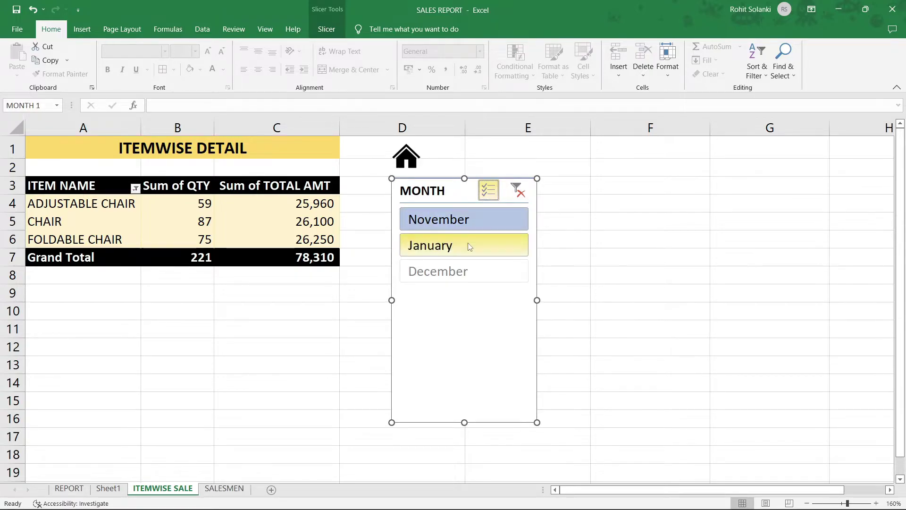
pyautogui.click(439, 248)
pyautogui.click(438, 272)
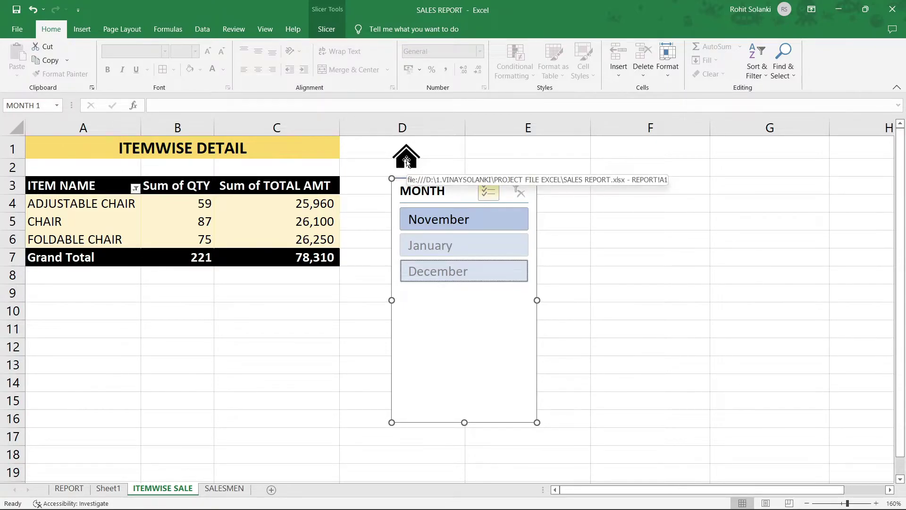
# Step: Go home to REPORT, then jump to the SALESMEN sheet's salesman-wise pivot
pyautogui.click(407, 158)
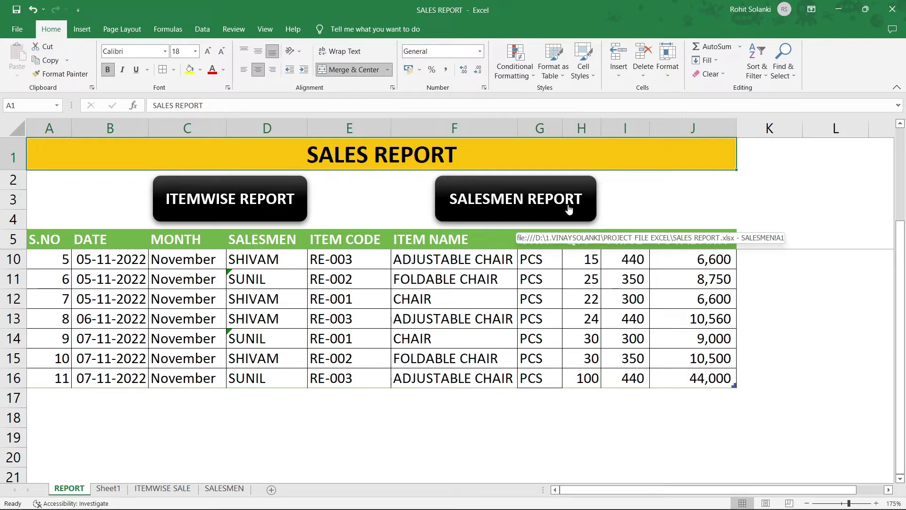
pyautogui.click(528, 216)
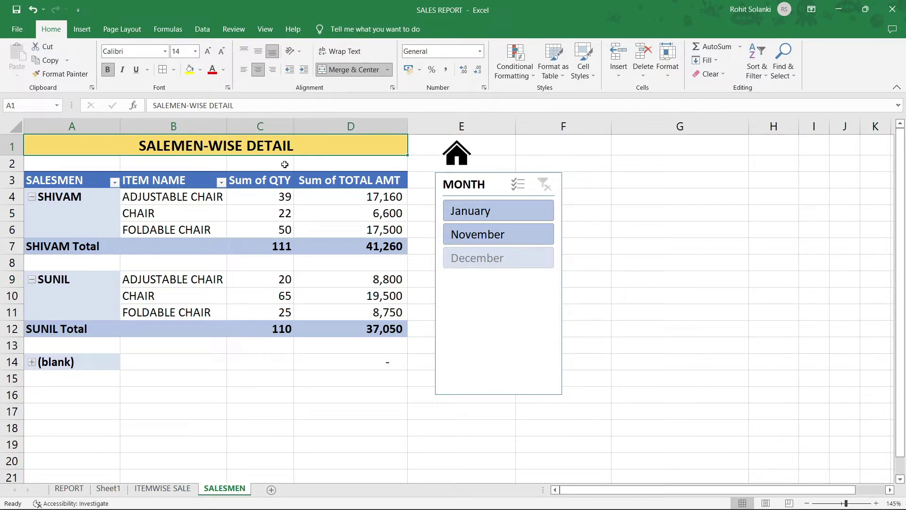
pyautogui.click(101, 198)
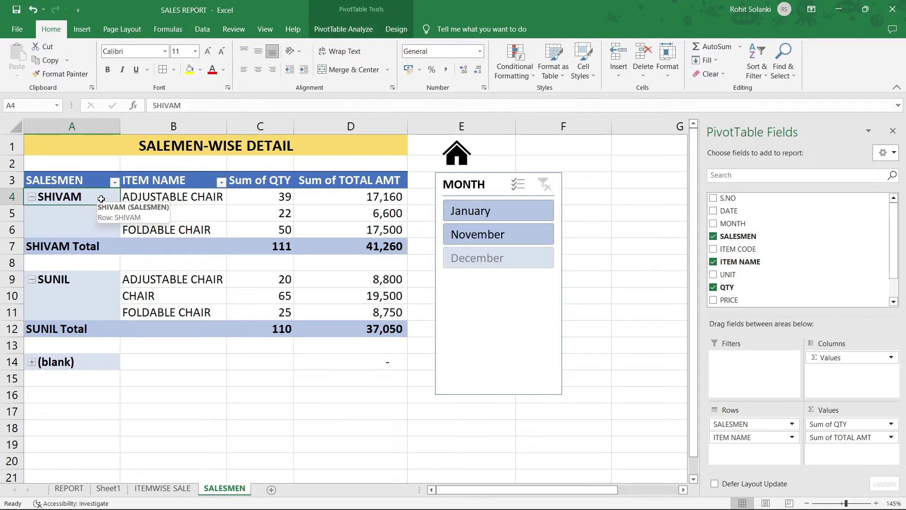
pyautogui.click(72, 281)
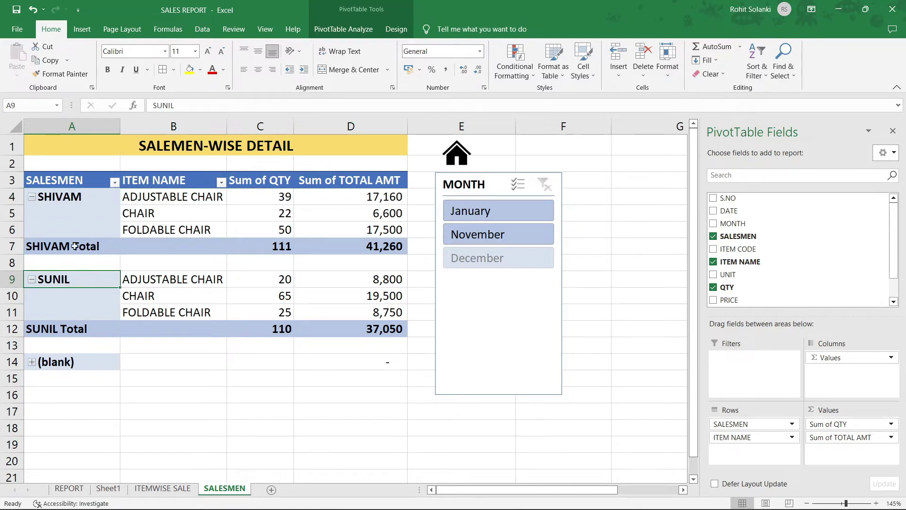
pyautogui.click(75, 196)
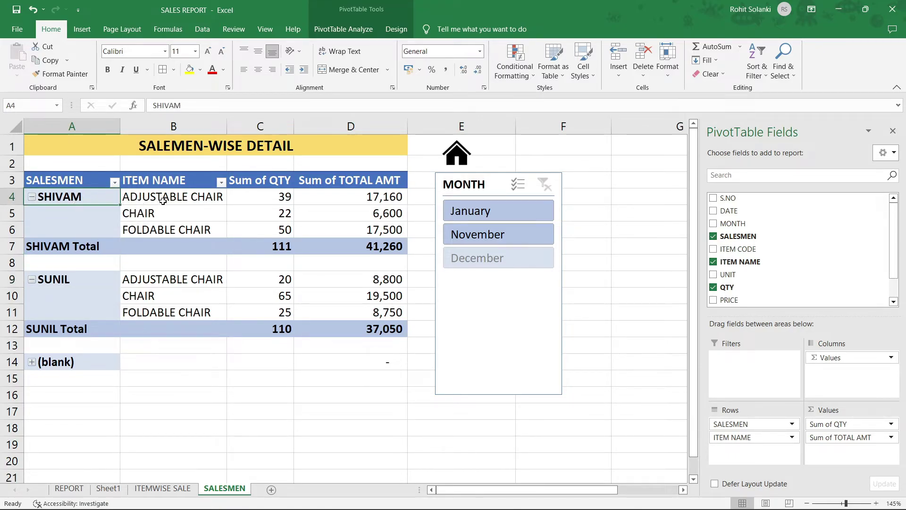
pyautogui.moveTo(163, 200); pyautogui.dragTo(199, 223)
pyautogui.moveTo(283, 197); pyautogui.dragTo(265, 223)
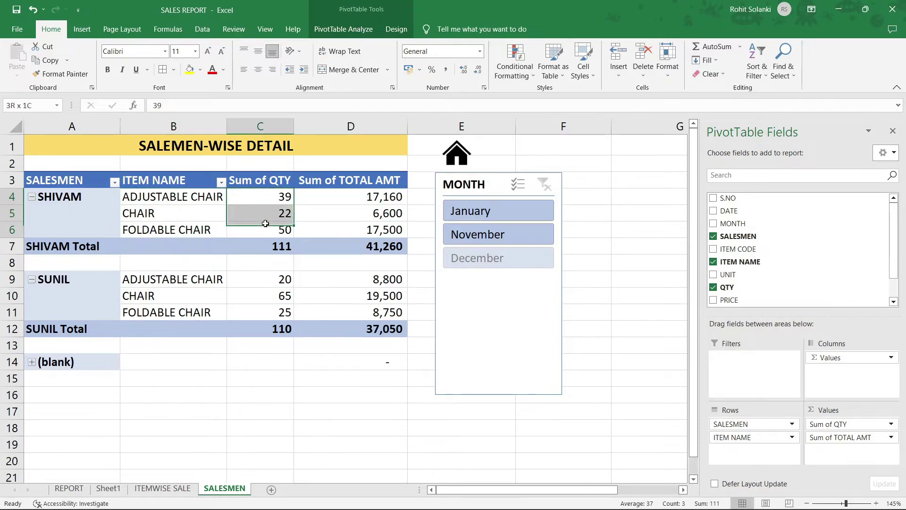
pyautogui.moveTo(358, 198); pyautogui.dragTo(363, 229)
pyautogui.moveTo(363, 280); pyautogui.dragTo(365, 310)
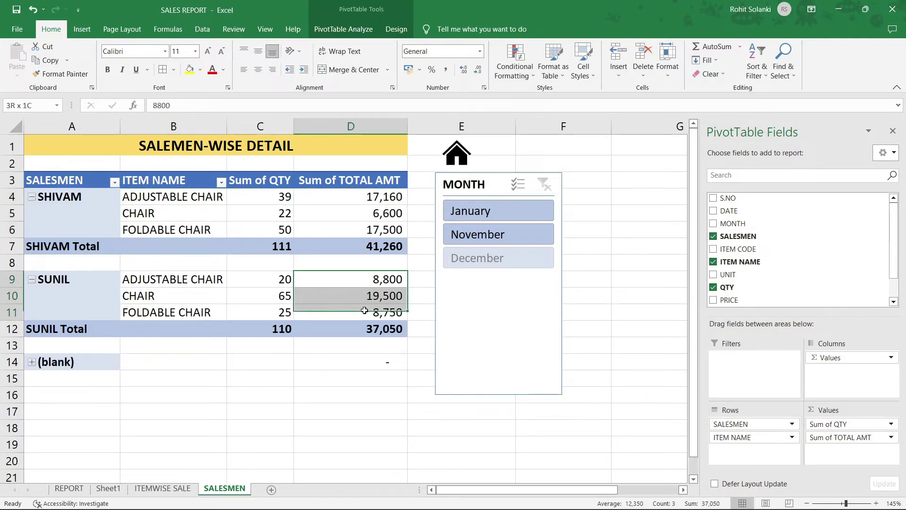
pyautogui.click(454, 303)
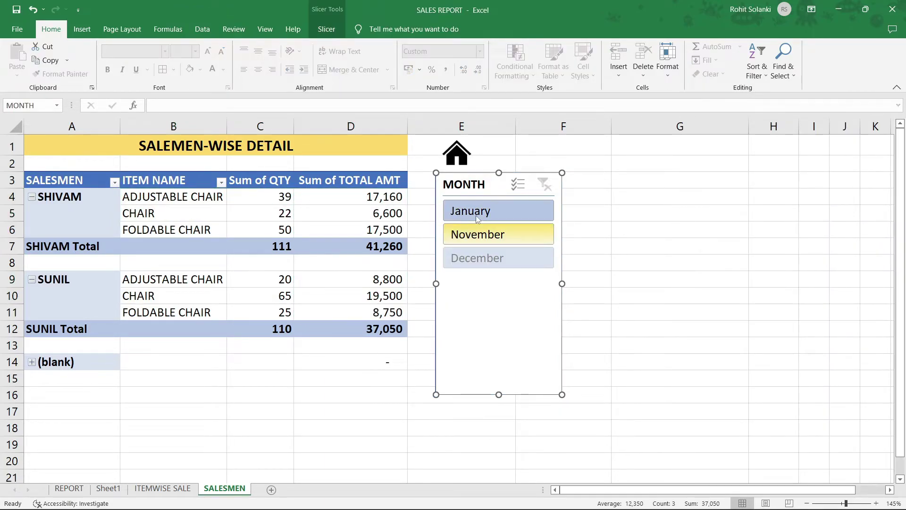
pyautogui.click(473, 257)
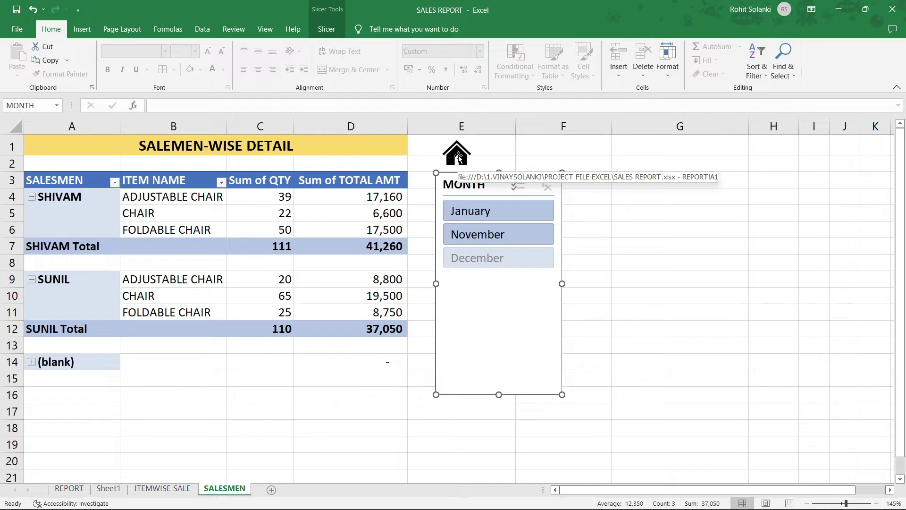
# Step: Use the SALESMEN sheet's home icon to return to REPORT!A1
pyautogui.click(458, 154)
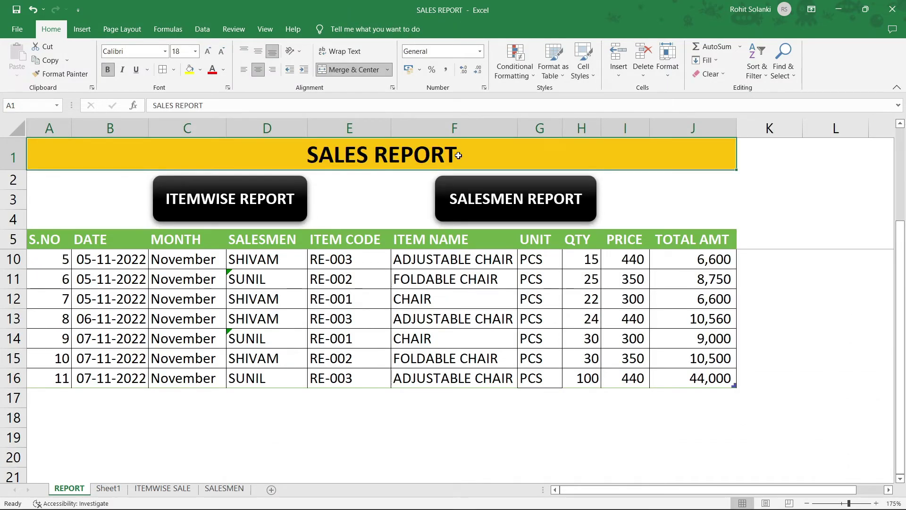